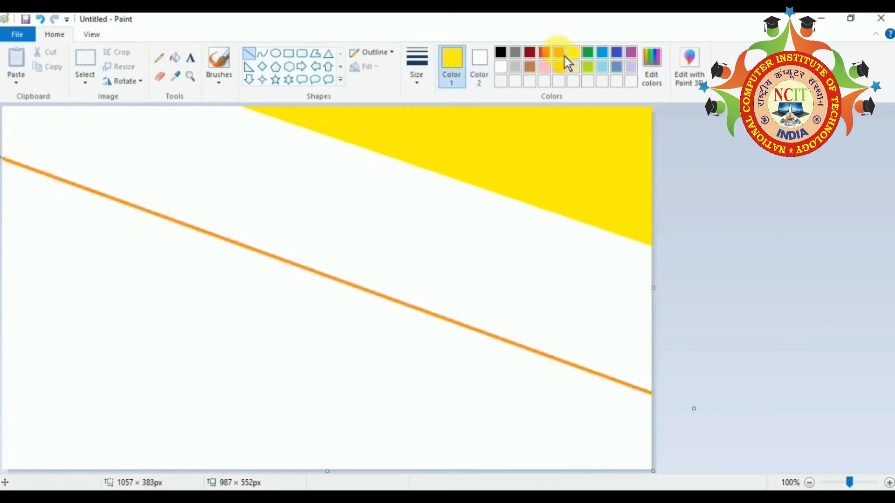
- Fill the diagonal band below the yellow corner with orange and draw a parallel diagonal line about 823 × 300 px below it
left_click(182, 61)
left_click(213, 161)
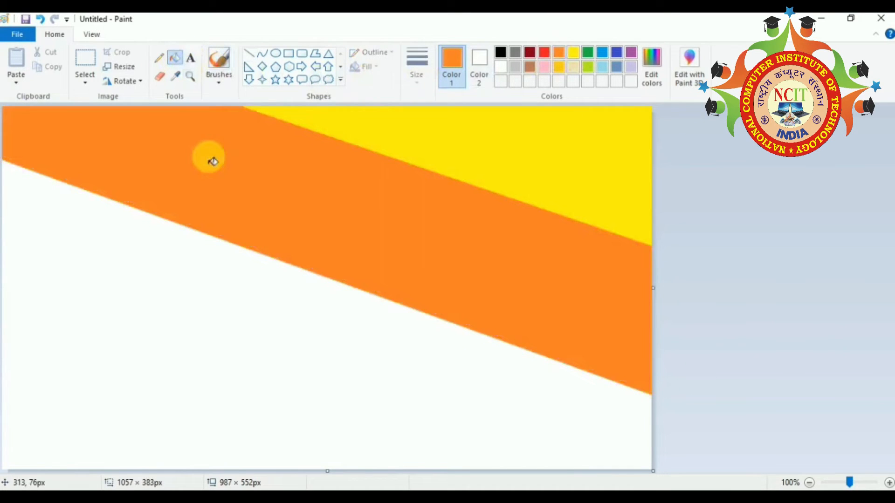
left_click(249, 53)
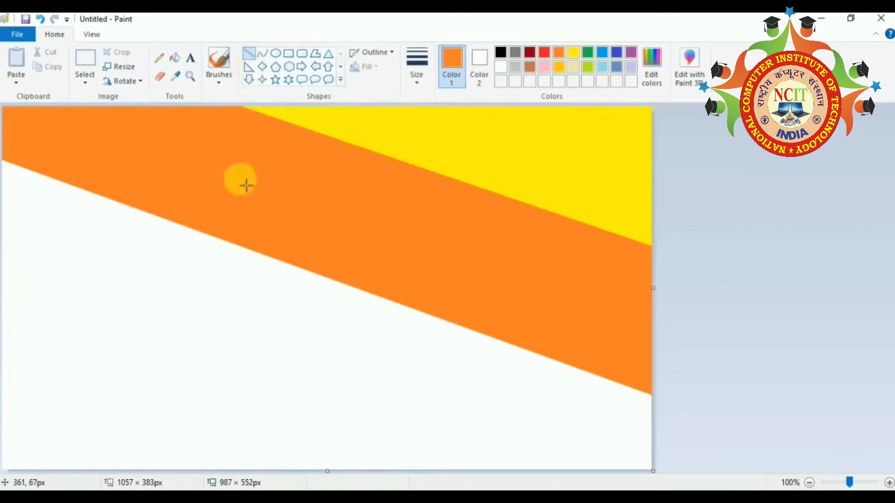
mouse_move(3, 316)
left_mouse_down()
mouse_move(495, 444)
mouse_move(523, 502)
mouse_move(550, 499)
mouse_move(541, 502)
left_mouse_up()
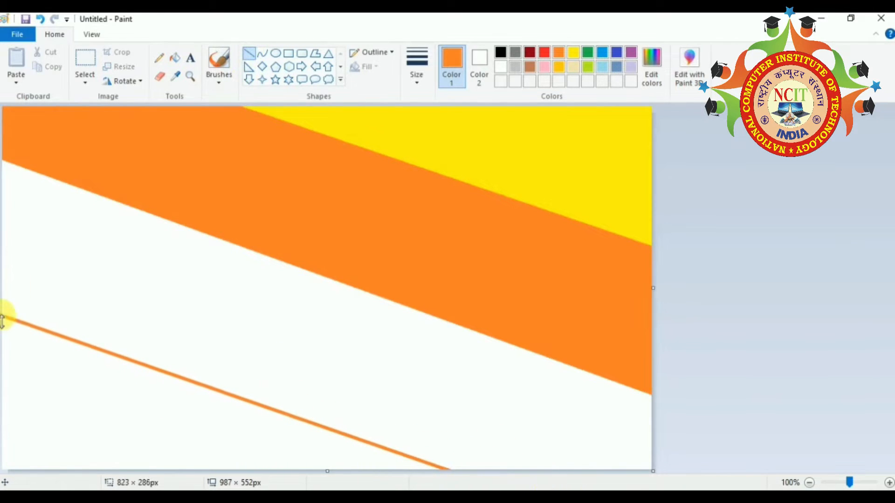
left_click_drag(2, 322, 2, 312)
- Recolor the new diagonal line red and fill the white band between it and the orange band with red
left_click(542, 54)
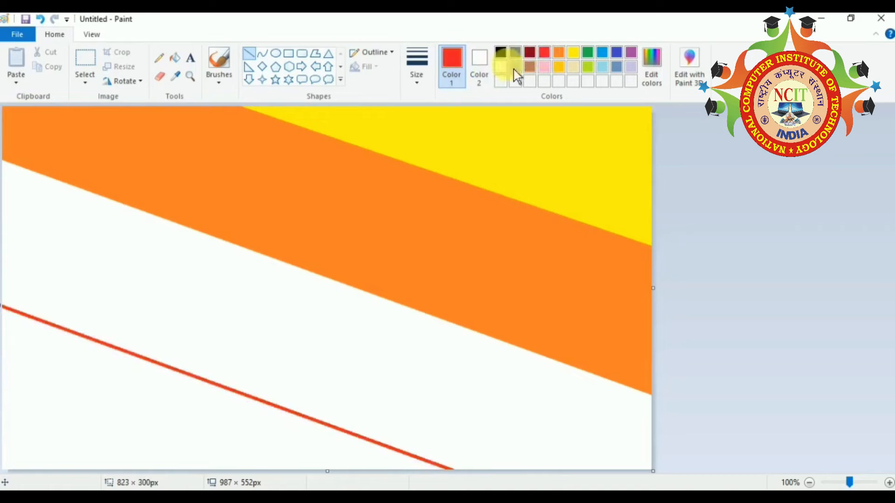
left_click(176, 58)
left_click(186, 276)
- Mix a darker red with RGB 213, 0, 0 and fill the remaining white lower-left corner of the canvas with it
left_click(649, 85)
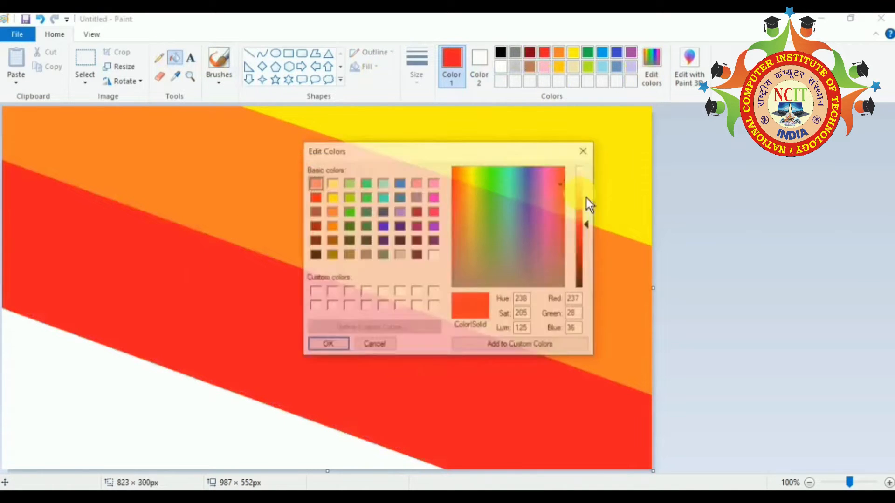
left_click(313, 197)
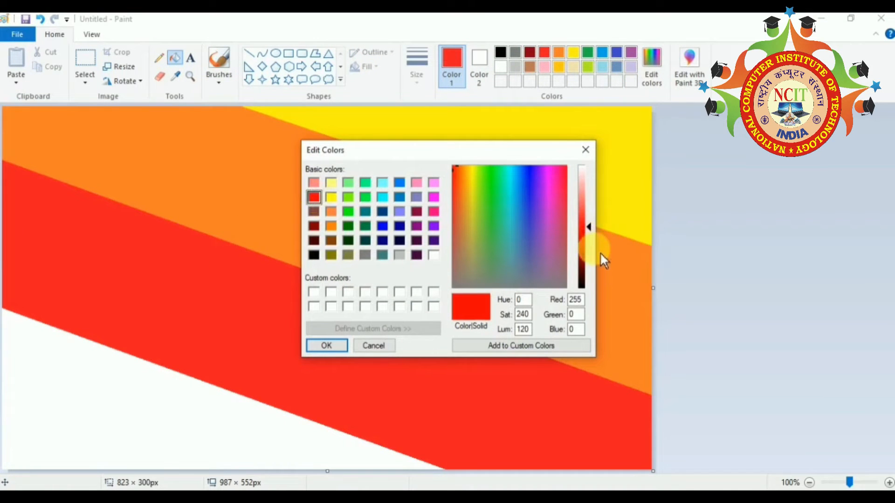
left_click_drag(596, 236, 596, 243)
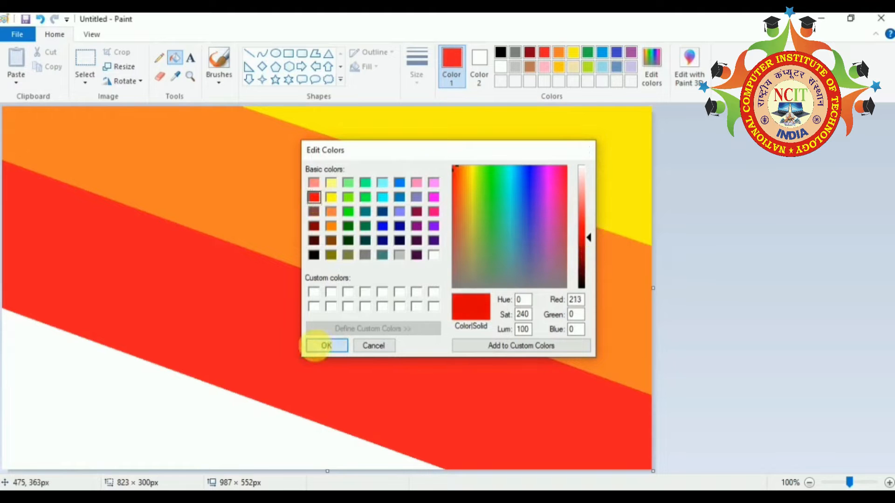
left_click(322, 346)
left_click(132, 420)
- Blend the bands into a vertical gradient by resizing the image to 1 pixel wide without keeping aspect ratio, and back to 987 pixels
left_click(121, 68)
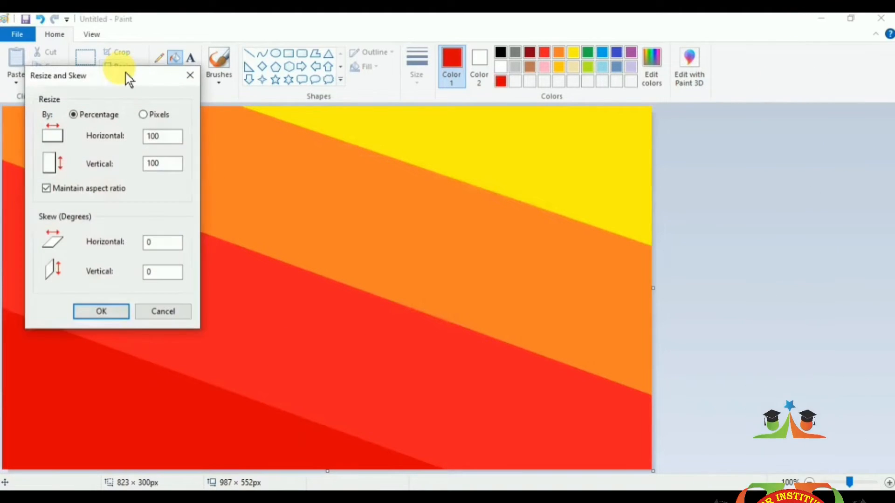
left_click(144, 115)
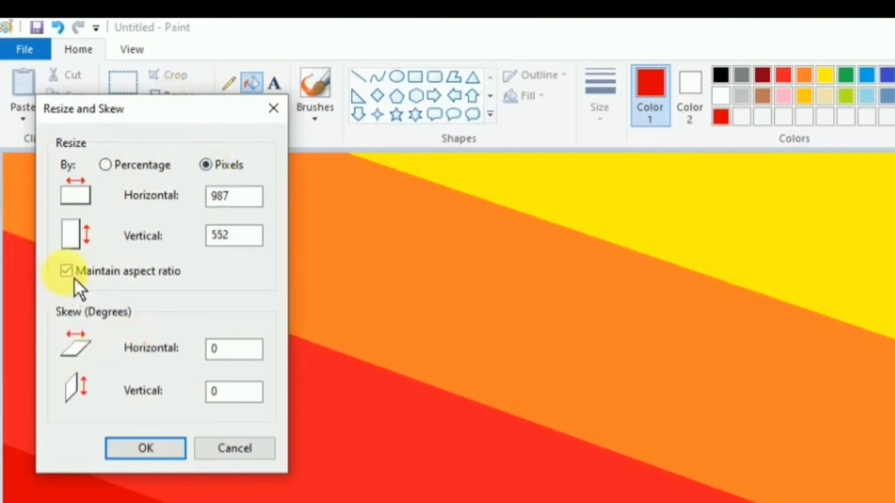
left_click(250, 204)
key("ctrl+a")
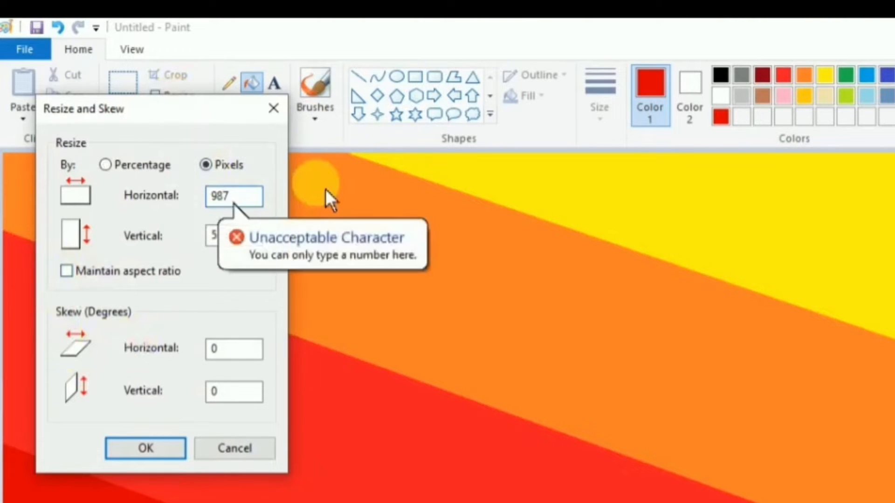
key("BackSpace")
key("BackSpace")
key("BackSpace")
type("1")
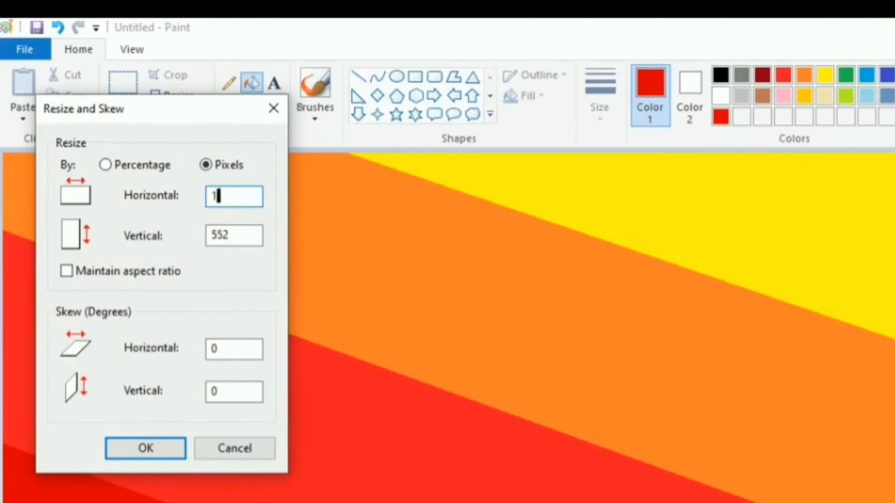
left_click(146, 448)
left_click(174, 97)
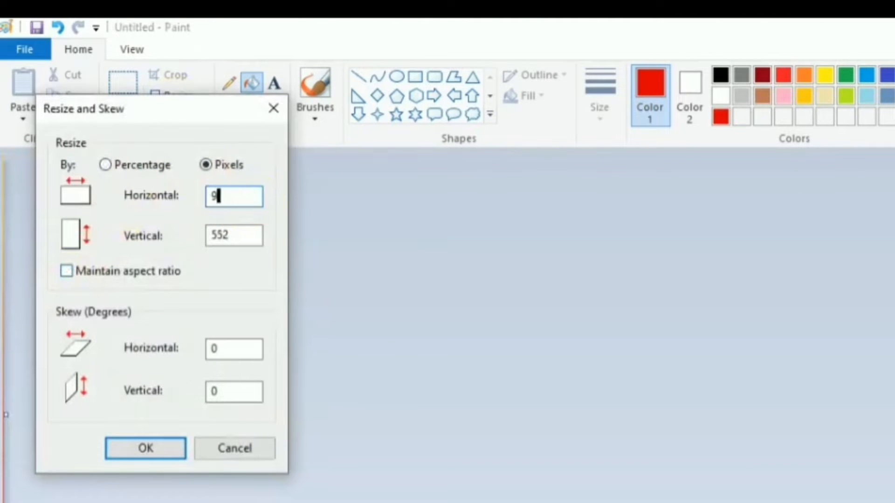
left_click(177, 454)
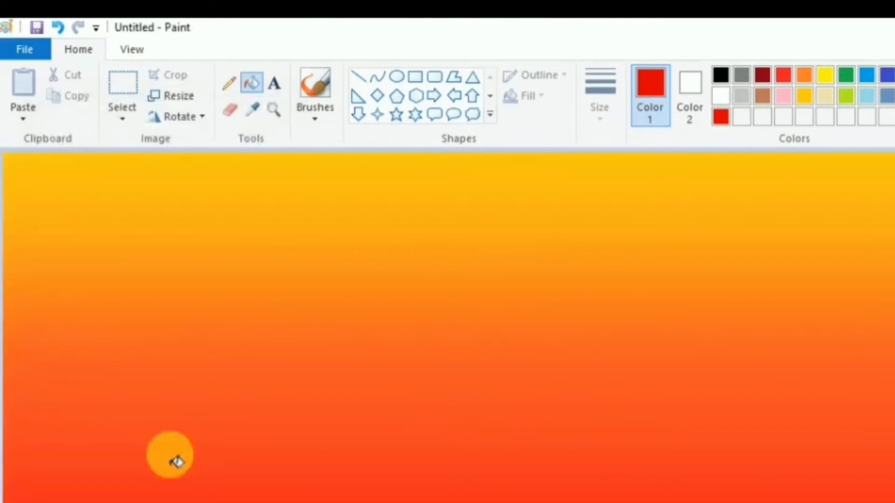
- Copy the entire gradient image and compress the selection vertically into the upper part of the canvas
left_click(131, 122)
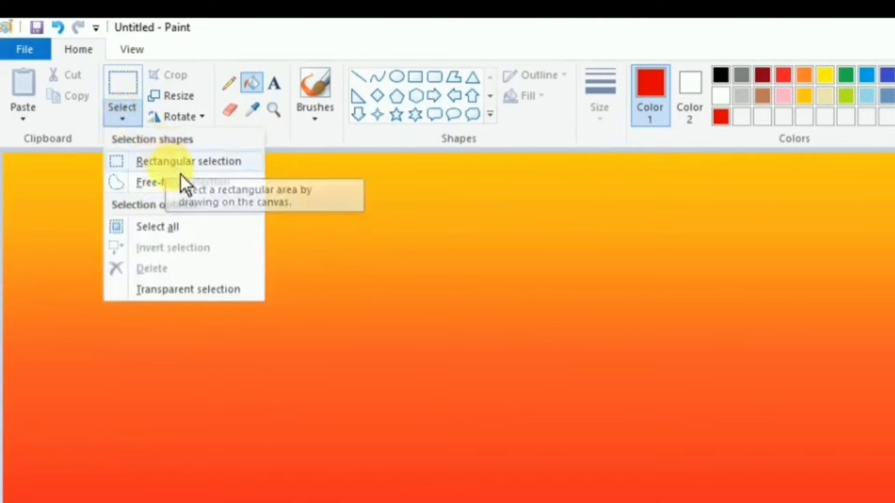
left_click(186, 227)
right_click(315, 425)
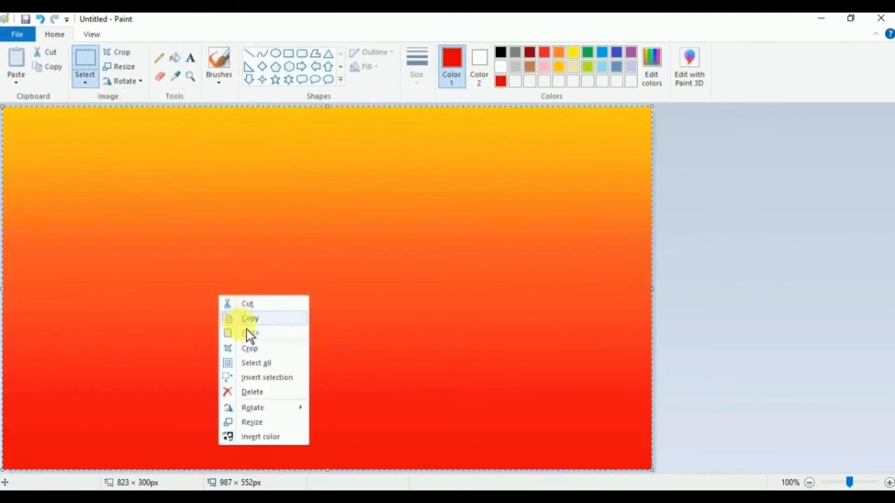
left_click(250, 319)
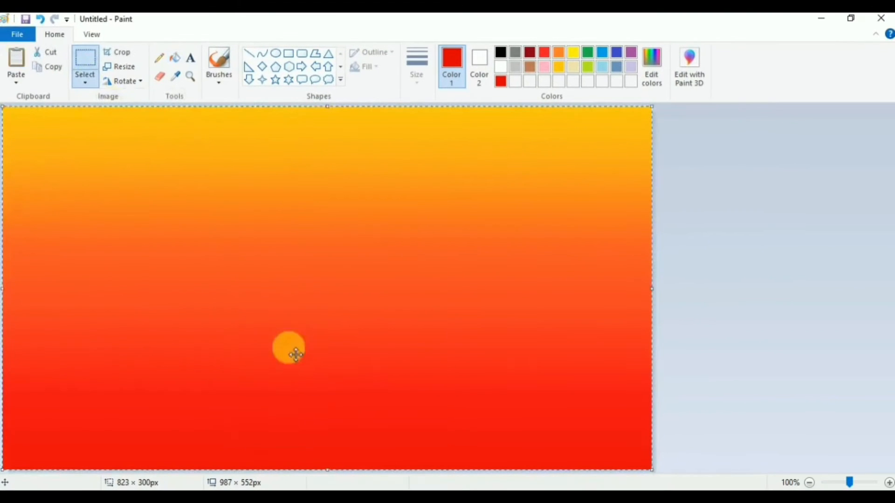
left_click_drag(328, 468, 328, 302)
- Paste the copied gradient, shrink it to about 987 × 261 px in the lower part of the canvas, and rotate it 180°
right_click(300, 238)
left_click(336, 274)
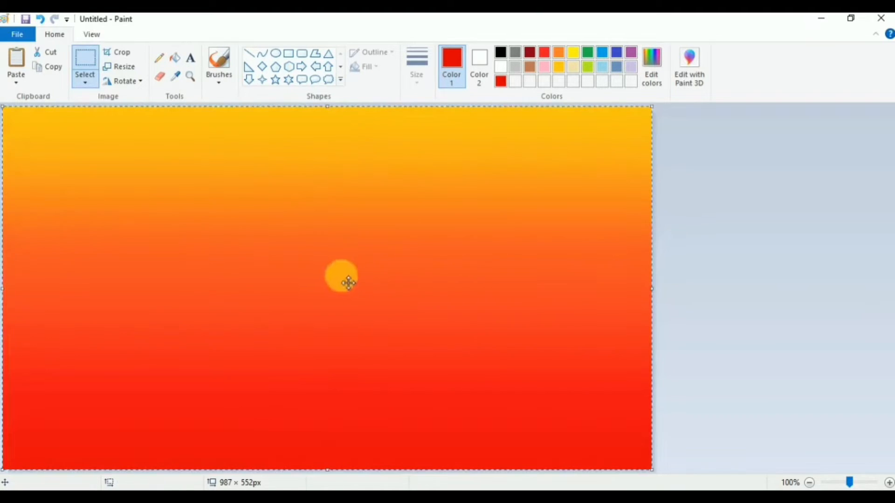
left_click_drag(331, 113, 331, 300)
left_click(129, 87)
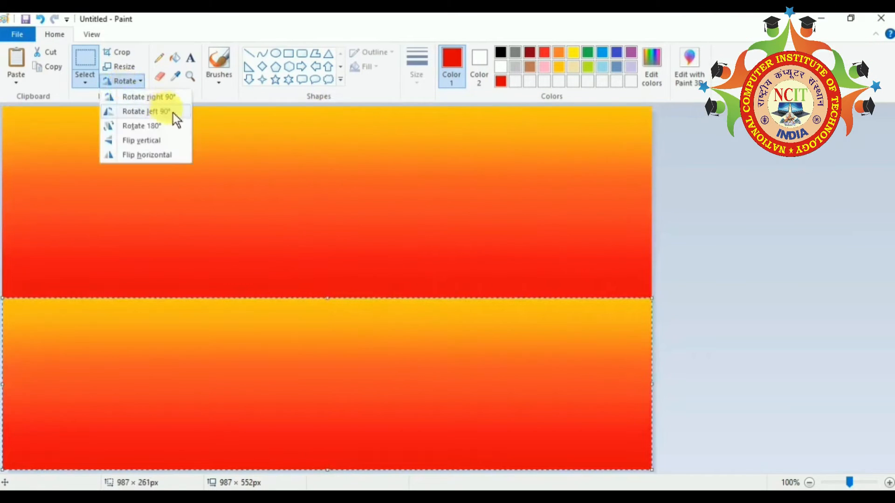
left_click(170, 125)
left_click_drag(371, 348, 372, 347)
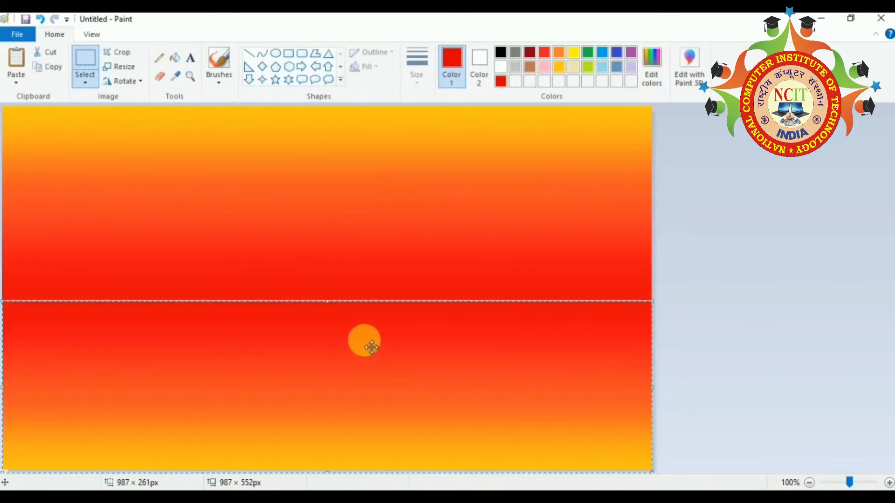
left_click(350, 272)
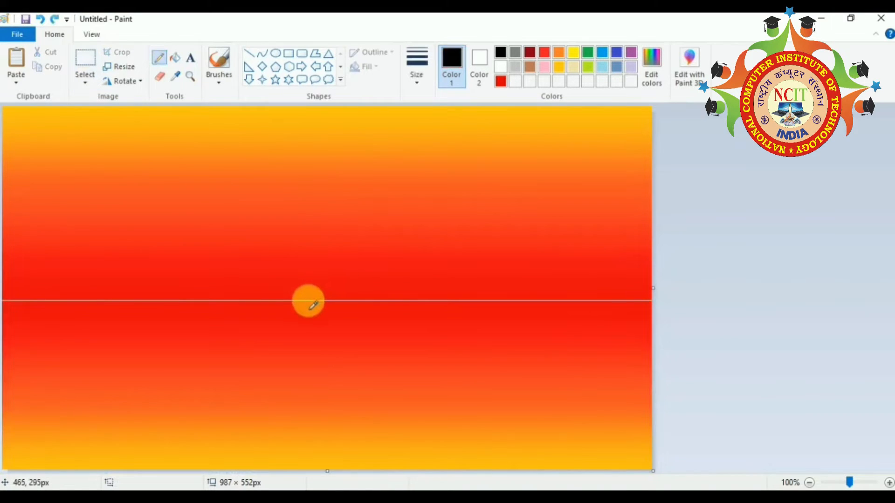
- Draw solid black hills with the Pencil along the horizon, sloping from both canvas edges down toward the center
mouse_move(311, 301)
left_mouse_down()
mouse_move(632, 276)
mouse_move(324, 301)
mouse_move(514, 297)
mouse_move(512, 286)
mouse_move(492, 286)
mouse_move(417, 299)
mouse_move(515, 292)
mouse_move(533, 281)
mouse_move(585, 294)
mouse_move(531, 279)
mouse_move(621, 273)
mouse_move(622, 286)
mouse_move(621, 274)
mouse_move(573, 274)
mouse_move(612, 264)
mouse_move(594, 287)
mouse_move(629, 277)
mouse_move(653, 257)
mouse_move(585, 299)
mouse_move(646, 293)
mouse_move(644, 279)
mouse_move(633, 291)
mouse_move(540, 307)
mouse_move(498, 304)
mouse_move(595, 308)
mouse_move(649, 291)
mouse_move(625, 303)
mouse_move(653, 294)
mouse_move(642, 308)
mouse_move(475, 303)
mouse_move(599, 302)
left_mouse_up()
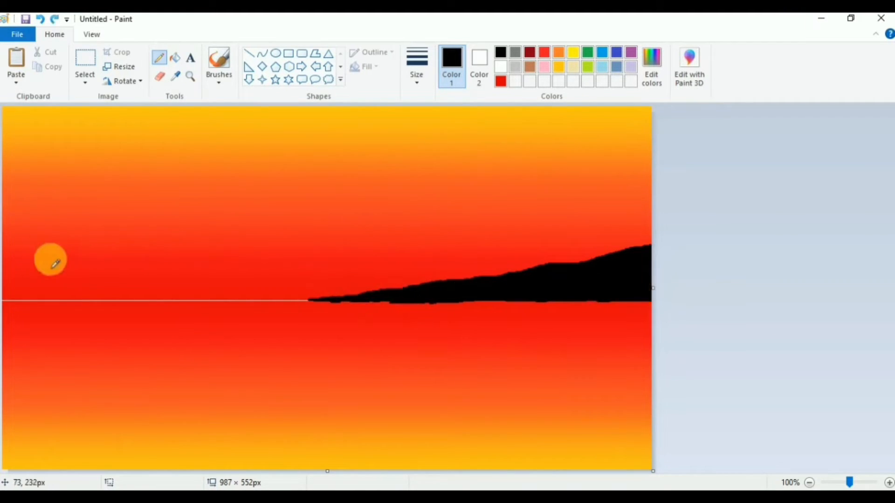
mouse_move(3, 230)
left_mouse_down()
mouse_move(150, 275)
mouse_move(328, 300)
mouse_move(276, 304)
mouse_move(215, 284)
left_mouse_up()
mouse_move(87, 285)
left_mouse_down()
mouse_move(11, 260)
mouse_move(7, 246)
mouse_move(29, 258)
mouse_move(8, 245)
mouse_move(28, 271)
mouse_move(26, 264)
mouse_move(61, 280)
mouse_move(155, 291)
mouse_move(50, 272)
mouse_move(20, 255)
mouse_move(43, 260)
mouse_move(15, 252)
mouse_move(115, 276)
mouse_move(56, 268)
mouse_move(96, 269)
mouse_move(71, 263)
mouse_move(88, 280)
mouse_move(201, 295)
mouse_move(136, 275)
mouse_move(68, 274)
mouse_move(11, 244)
mouse_move(34, 264)
mouse_move(93, 279)
mouse_move(203, 289)
mouse_move(169, 278)
mouse_move(248, 296)
mouse_move(163, 293)
mouse_move(20, 268)
mouse_move(36, 278)
mouse_move(12, 264)
mouse_move(54, 280)
mouse_move(8, 278)
mouse_move(17, 294)
mouse_move(226, 298)
mouse_move(210, 283)
mouse_move(159, 277)
mouse_move(240, 295)
left_mouse_up()
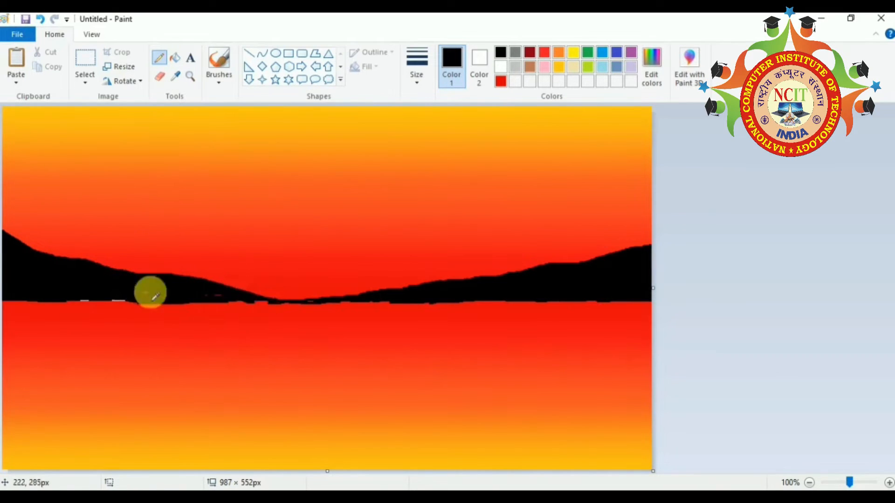
- Draw a straight black line along the base of the hills and paint over the remaining gaps in black
left_click(249, 53)
mouse_move(8, 303)
left_mouse_down()
mouse_move(419, 339)
mouse_move(659, 307)
left_mouse_up()
left_click_drag(10, 304, 0, 304)
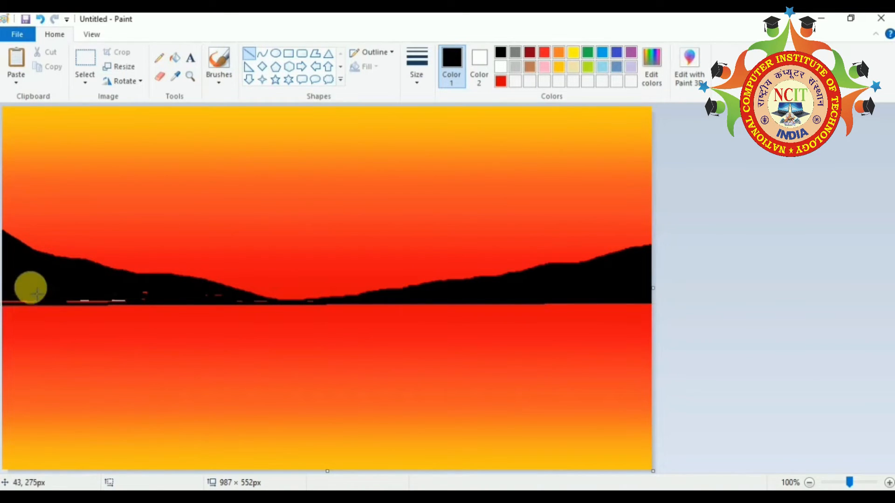
left_click(164, 63)
mouse_move(62, 301)
left_mouse_down()
mouse_move(88, 309)
mouse_move(5, 309)
mouse_move(121, 309)
mouse_move(97, 312)
mouse_move(149, 301)
mouse_move(321, 305)
left_mouse_up()
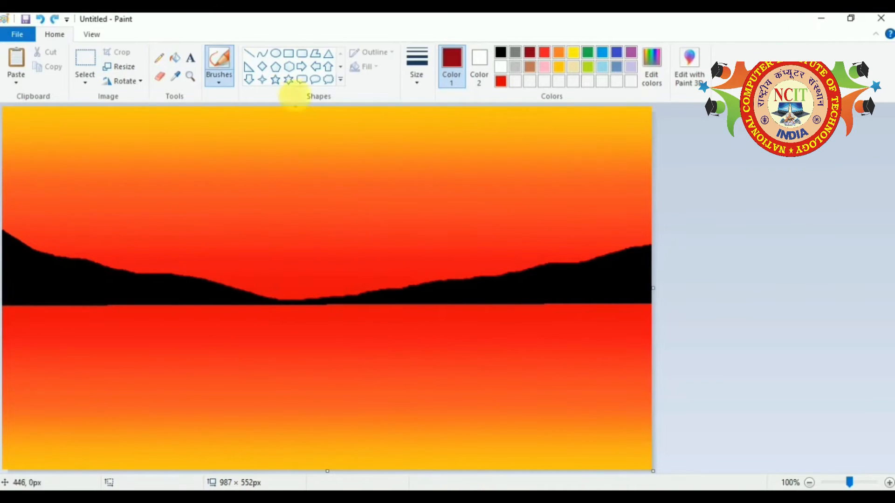
- Draw a sun above the dip between the hills as a thick yellow circle about 130 × 125 px and paint its interior yellow
left_click(275, 52)
left_click_drag(279, 200, 366, 286)
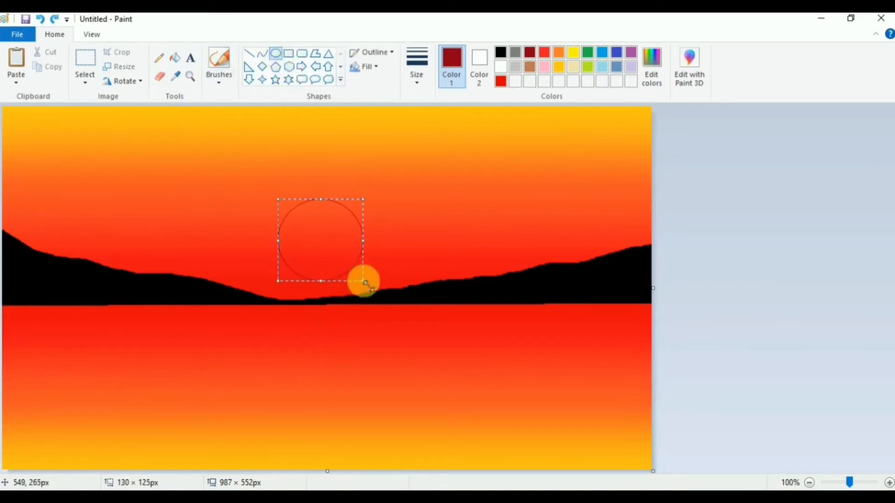
left_click(417, 65)
left_click(448, 185)
mouse_move(321, 227)
left_mouse_down()
mouse_move(311, 247)
mouse_move(336, 231)
mouse_move(308, 249)
mouse_move(294, 237)
mouse_move(304, 258)
mouse_move(312, 218)
mouse_move(324, 281)
left_mouse_up()
left_click(416, 70)
left_click(440, 179)
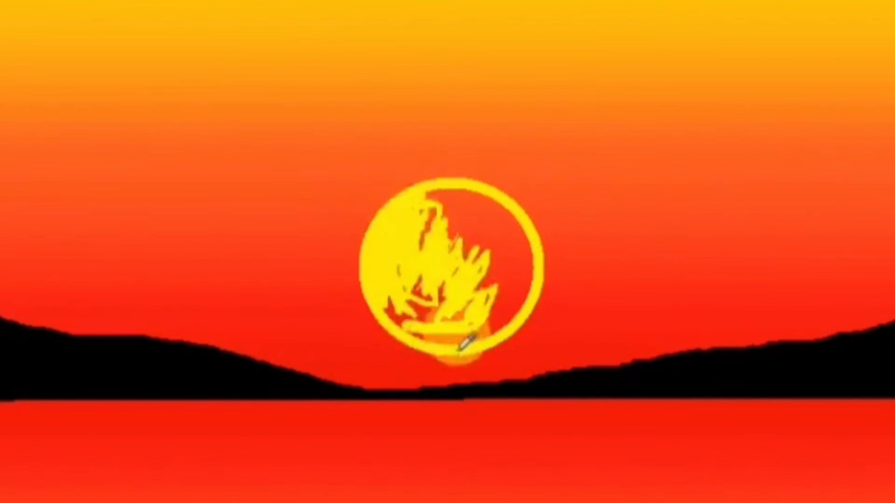
mouse_move(463, 347)
left_mouse_down()
mouse_move(405, 340)
mouse_move(433, 286)
mouse_move(485, 340)
mouse_move(493, 280)
mouse_move(425, 252)
mouse_move(455, 230)
mouse_move(511, 340)
mouse_move(499, 237)
mouse_move(482, 203)
mouse_move(495, 240)
left_mouse_up()
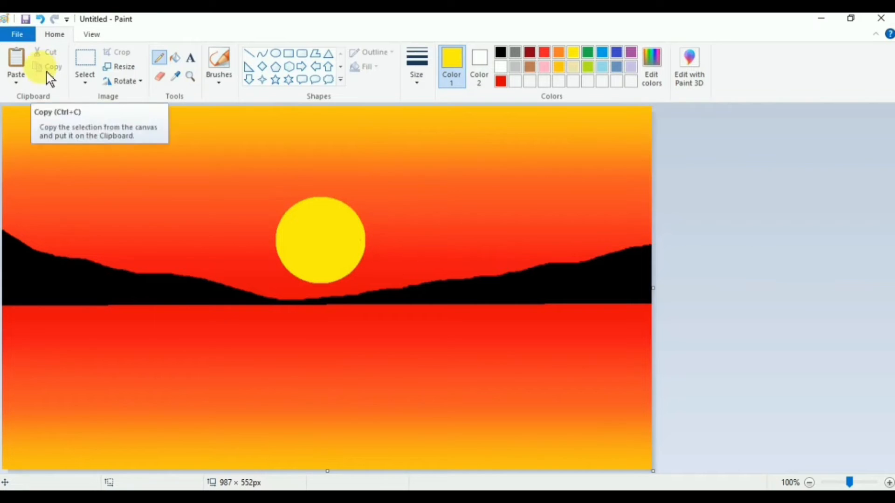
- Spray a speckled yellow sun reflection on the water, widening from the horizon down to the canvas's lower edge, and undo the last two strokes
left_click(226, 79)
left_click(300, 102)
left_click(329, 344)
mouse_move(328, 348)
left_mouse_down()
mouse_move(344, 358)
mouse_move(333, 377)
mouse_move(300, 395)
mouse_move(320, 324)
mouse_move(353, 386)
mouse_move(326, 407)
mouse_move(367, 397)
mouse_move(307, 427)
mouse_move(333, 441)
mouse_move(364, 430)
mouse_move(359, 463)
mouse_move(299, 461)
mouse_move(381, 465)
mouse_move(312, 412)
mouse_move(311, 368)
mouse_move(336, 348)
mouse_move(338, 330)
left_mouse_up()
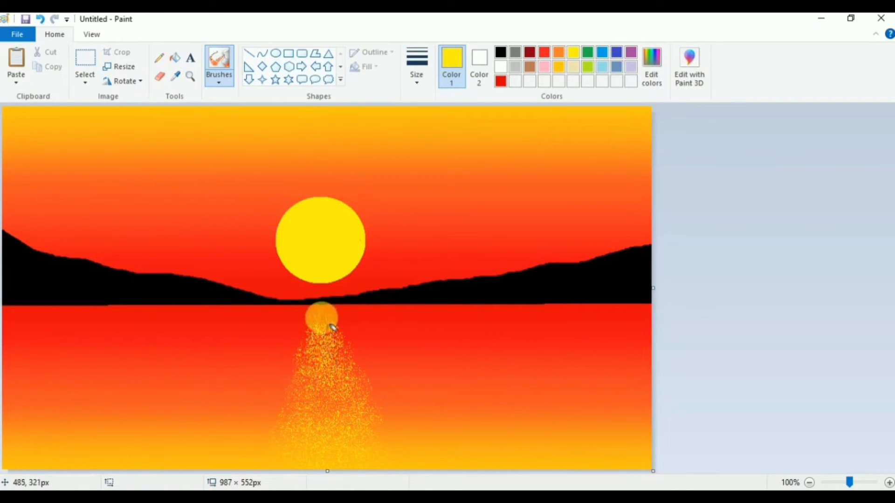
left_click_drag(335, 324, 357, 340)
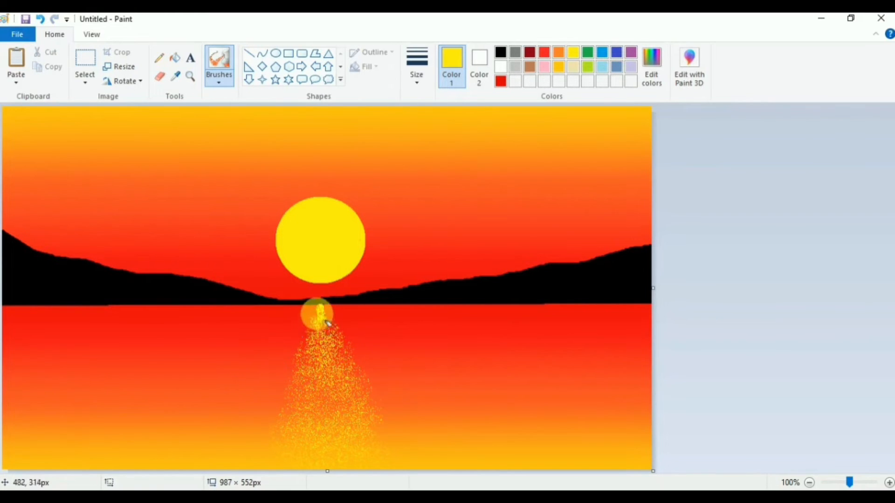
mouse_move(336, 324)
left_mouse_down()
mouse_move(320, 345)
mouse_move(337, 340)
mouse_move(320, 360)
mouse_move(337, 397)
mouse_move(328, 375)
mouse_move(315, 391)
mouse_move(328, 400)
mouse_move(333, 366)
mouse_move(319, 406)
mouse_move(342, 413)
mouse_move(334, 400)
mouse_move(323, 416)
mouse_move(341, 426)
left_mouse_up()
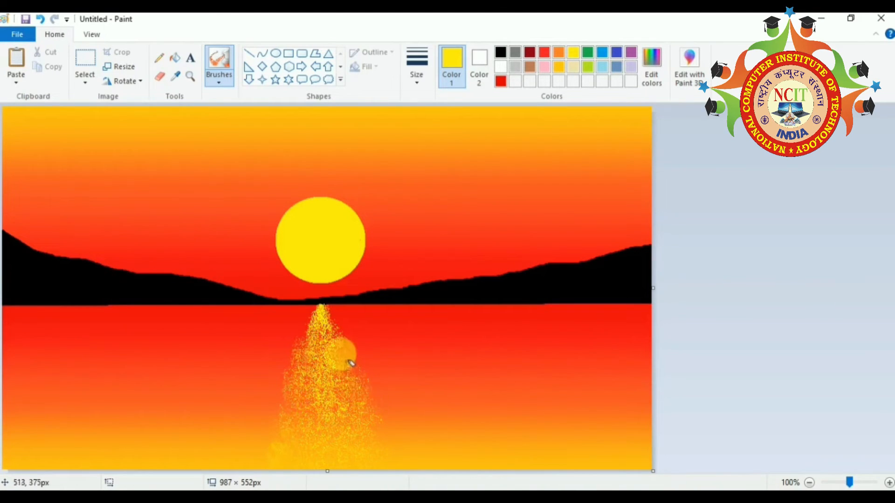
mouse_move(337, 333)
left_mouse_down()
mouse_move(284, 363)
mouse_move(260, 454)
mouse_move(293, 343)
mouse_move(309, 320)
mouse_move(278, 365)
mouse_move(330, 330)
mouse_move(361, 366)
mouse_move(405, 456)
mouse_move(342, 322)
mouse_move(328, 315)
mouse_move(309, 322)
mouse_move(289, 350)
mouse_move(242, 454)
mouse_move(252, 462)
mouse_move(273, 374)
mouse_move(228, 465)
mouse_move(294, 448)
mouse_move(424, 463)
mouse_move(391, 387)
mouse_move(397, 395)
mouse_move(349, 339)
mouse_move(323, 377)
mouse_move(334, 438)
left_mouse_up()
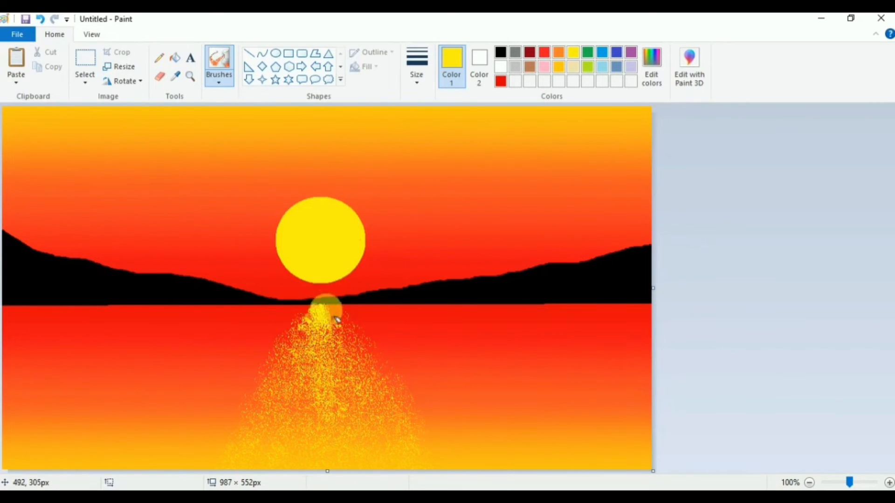
mouse_move(347, 334)
left_mouse_down()
mouse_move(311, 348)
mouse_move(348, 343)
mouse_move(355, 357)
mouse_move(344, 374)
mouse_move(317, 383)
mouse_move(314, 403)
mouse_move(299, 410)
mouse_move(288, 400)
mouse_move(296, 372)
mouse_move(310, 408)
mouse_move(337, 399)
mouse_move(341, 373)
mouse_move(303, 422)
mouse_move(322, 441)
mouse_move(357, 402)
mouse_move(354, 427)
mouse_move(318, 462)
left_mouse_up()
mouse_move(288, 464)
left_mouse_down()
mouse_move(381, 454)
mouse_move(374, 431)
mouse_move(352, 441)
mouse_move(290, 421)
mouse_move(263, 469)
mouse_move(388, 452)
mouse_move(371, 383)
mouse_move(360, 376)
mouse_move(308, 422)
mouse_move(297, 415)
mouse_move(296, 381)
mouse_move(284, 372)
mouse_move(314, 330)
mouse_move(324, 334)
mouse_move(314, 325)
mouse_move(329, 316)
mouse_move(348, 328)
mouse_move(426, 452)
mouse_move(250, 446)
mouse_move(220, 464)
mouse_move(247, 418)
mouse_move(257, 427)
mouse_move(271, 386)
mouse_move(295, 390)
mouse_move(272, 446)
mouse_move(381, 397)
mouse_move(396, 434)
mouse_move(348, 325)
mouse_move(357, 356)
mouse_move(348, 368)
mouse_move(352, 345)
mouse_move(373, 384)
left_mouse_up()
key("ctrl+z")
key("ctrl+z")
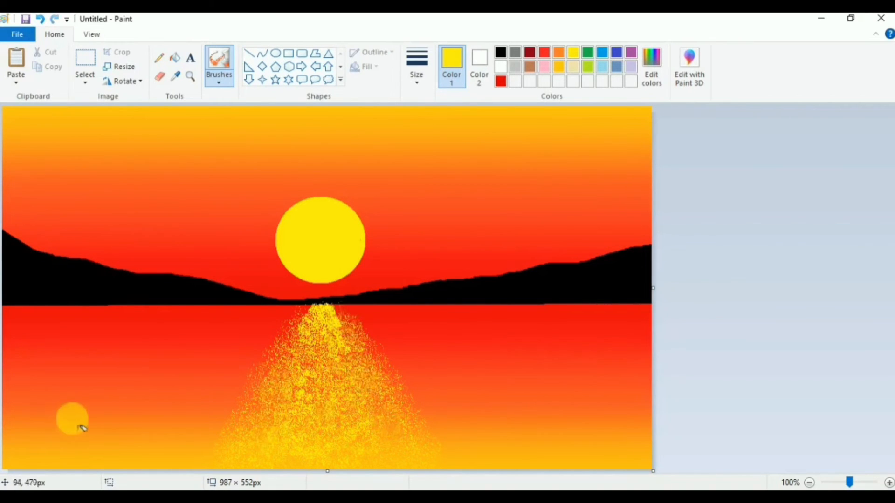
- Paint over the yellow specks on the horizon below the sun with the Pencil in black
left_click(162, 60)
left_click(500, 52)
left_click_drag(344, 305, 310, 303)
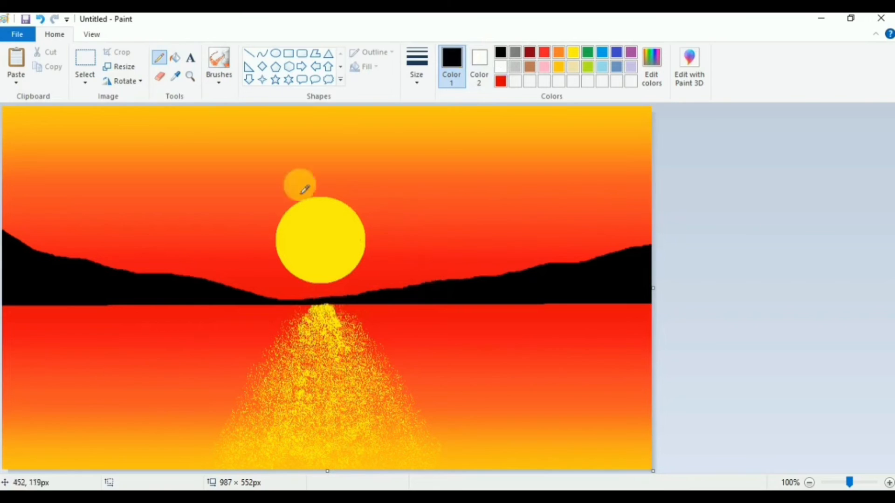
- Draw two small black birds in the sky to the upper right of the sun with the Curve tool, the second about 21 × 9 px
left_click(262, 52)
left_click(417, 65)
left_click(436, 139)
left_click_drag(410, 171, 511, 177)
mouse_move(450, 177)
left_mouse_down()
mouse_move(463, 226)
mouse_move(461, 207)
mouse_move(474, 221)
mouse_move(440, 187)
mouse_move(538, 206)
left_mouse_up()
mouse_move(477, 202)
left_mouse_down()
mouse_move(492, 252)
mouse_move(500, 252)
mouse_move(455, 208)
mouse_move(462, 218)
left_mouse_up()
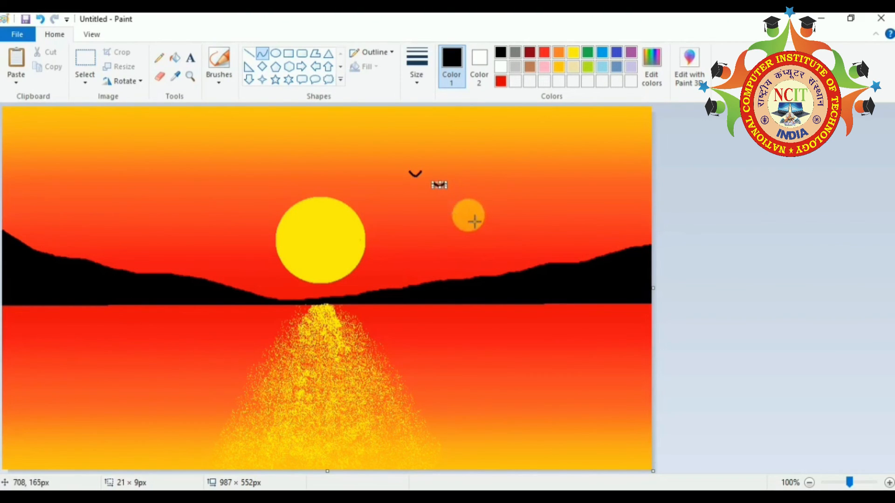
left_click(510, 215)
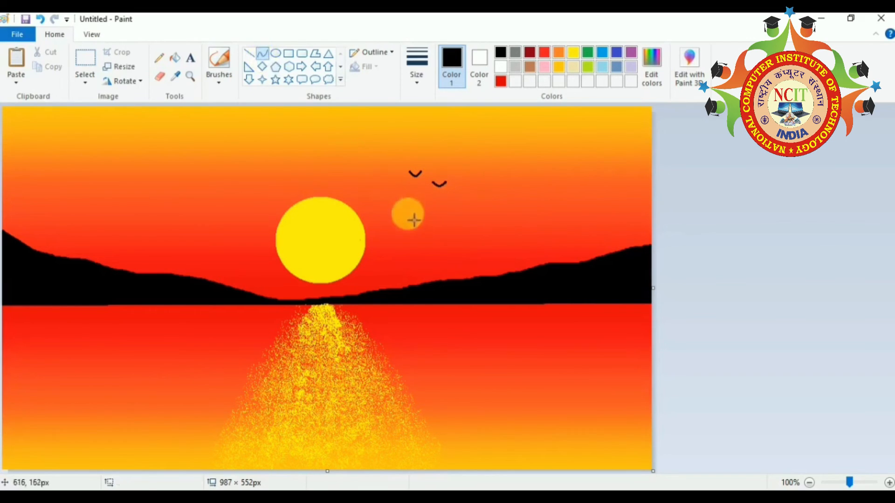
- Draw a third curved bird, shrink it to about 16 × 9 px, and move it up and left to just below the first two
left_click_drag(407, 214, 507, 223)
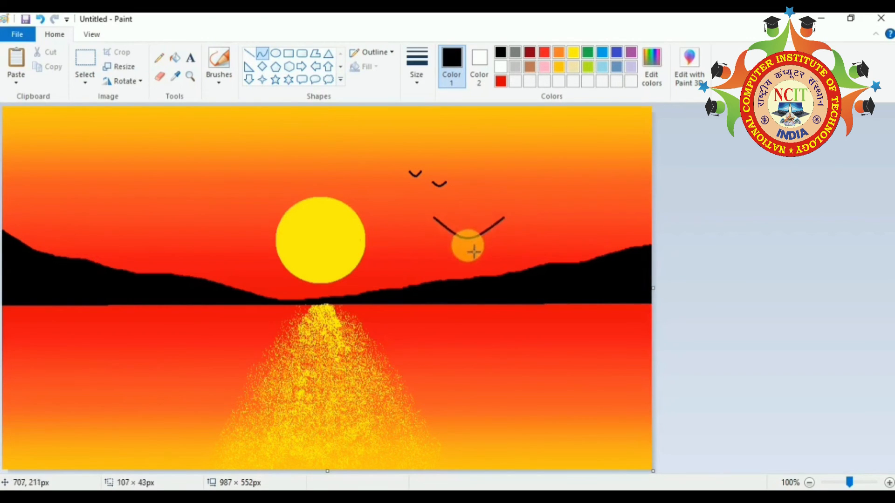
left_click_drag(504, 253, 463, 238)
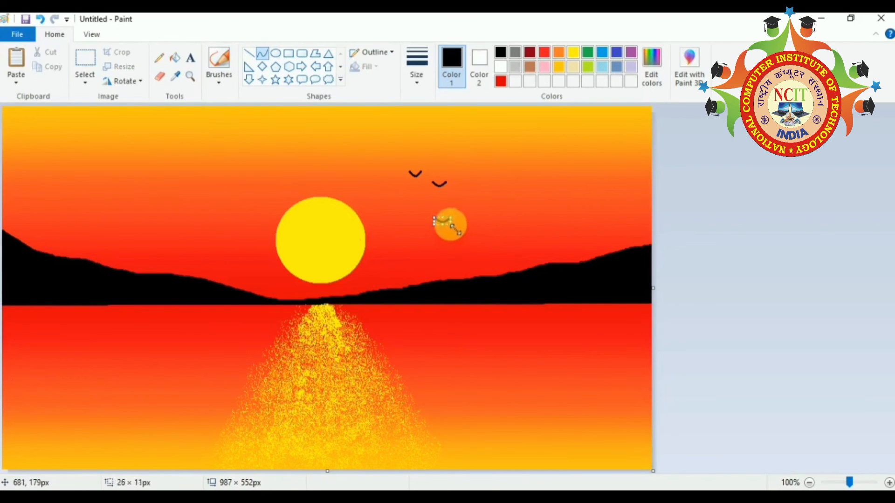
key("Up")
key("Up")
key("Up")
key("Up")
key("Up")
key("Up")
key("Up")
key("Up")
key("Up")
key("Up")
key("Up")
key("Up")
key("Up")
key("Up")
key("Up")
key("Up")
key("Up")
key("Up")
key("Up")
key("Up")
key("Left")
key("Left")
key("Left")
key("Left")
key("Left")
key("Left")
key("Left")
key("Left")
key("Left")
key("Left")
key("Left")
key("Left")
key("Left")
key("Left")
key("Left")
key("Left")
key("Left")
key("Left")
key("Left")
key("Left")
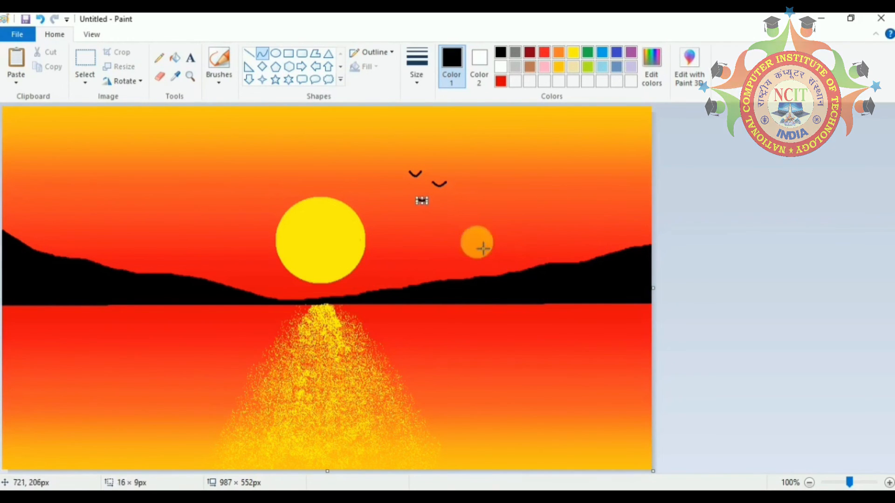
left_click(454, 236)
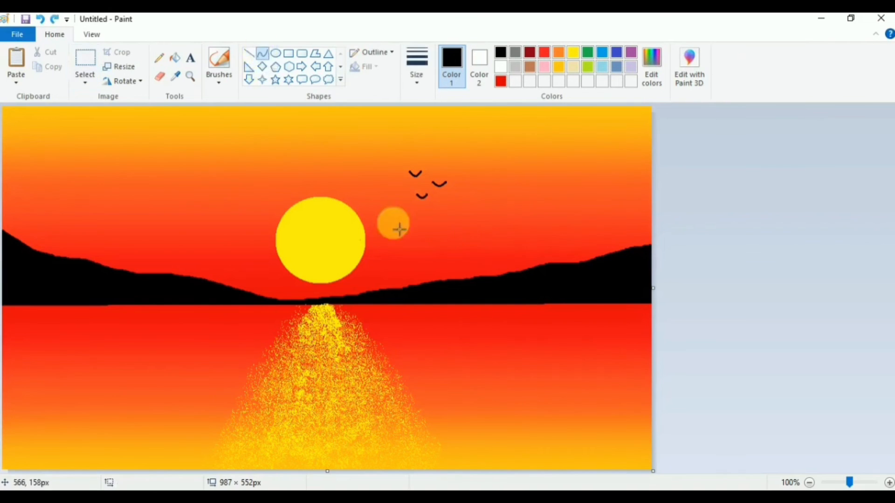
- Draw a fourth curved bird about 13 × 9 px to the lower right of the other three
mouse_move(452, 214)
left_mouse_down()
mouse_move(521, 215)
mouse_move(495, 248)
mouse_move(463, 220)
left_mouse_up()
left_click(495, 246)
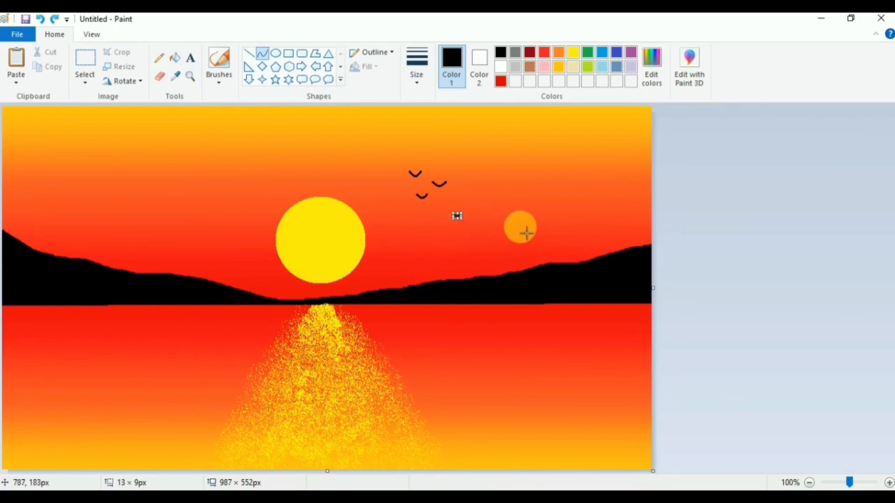